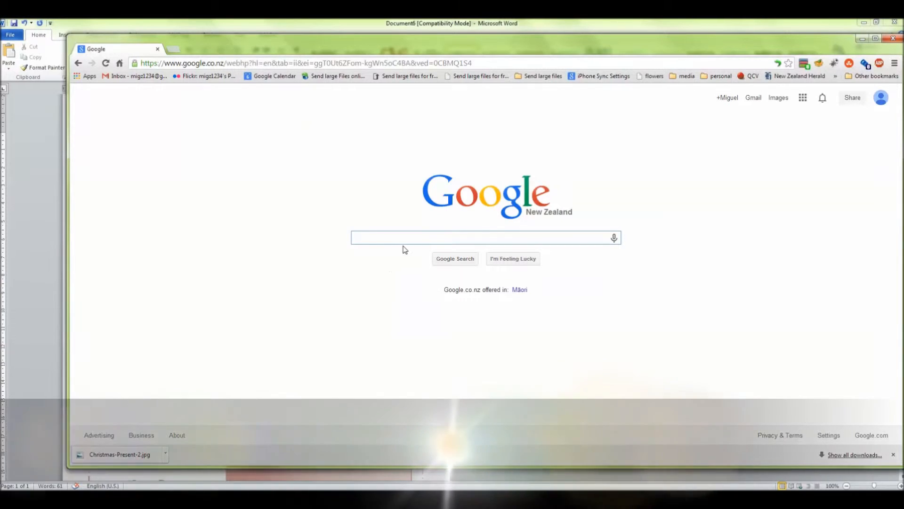
# Search Google Images for "heart"
pyautogui.write('heart')
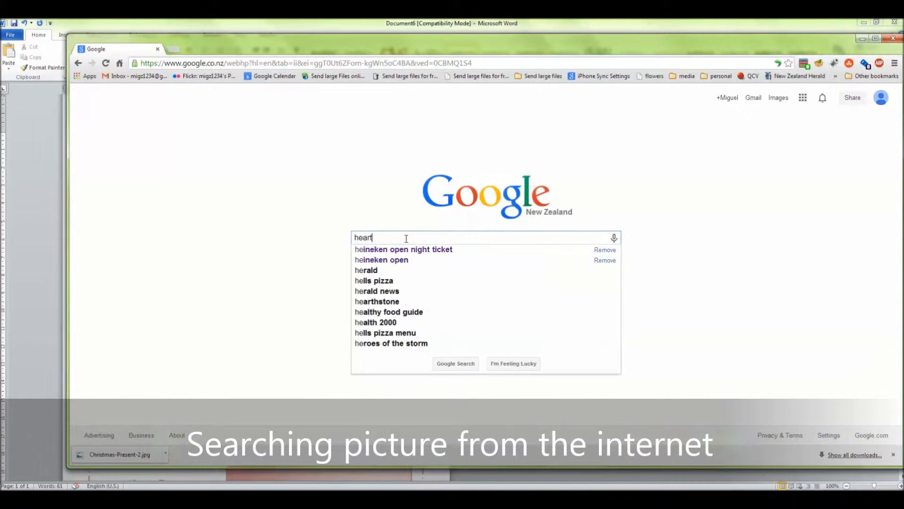
pyautogui.press('Return')
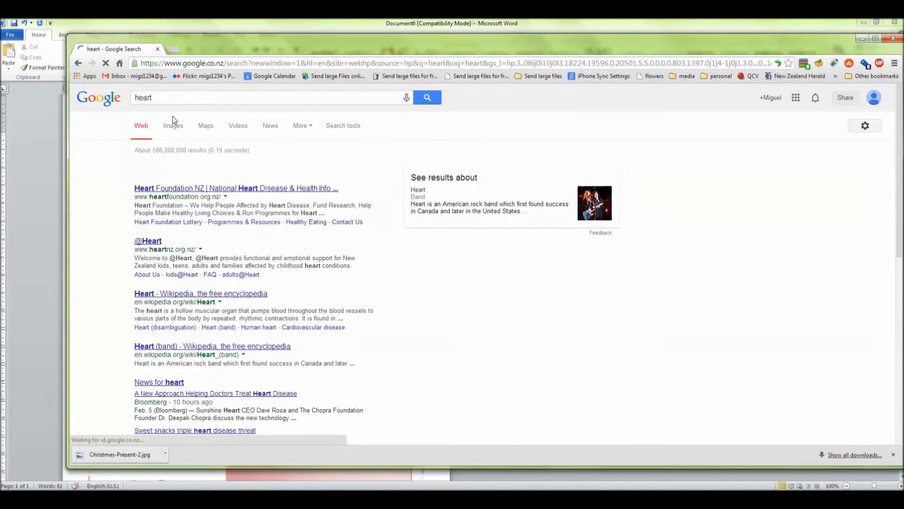
pyautogui.click(177, 128)
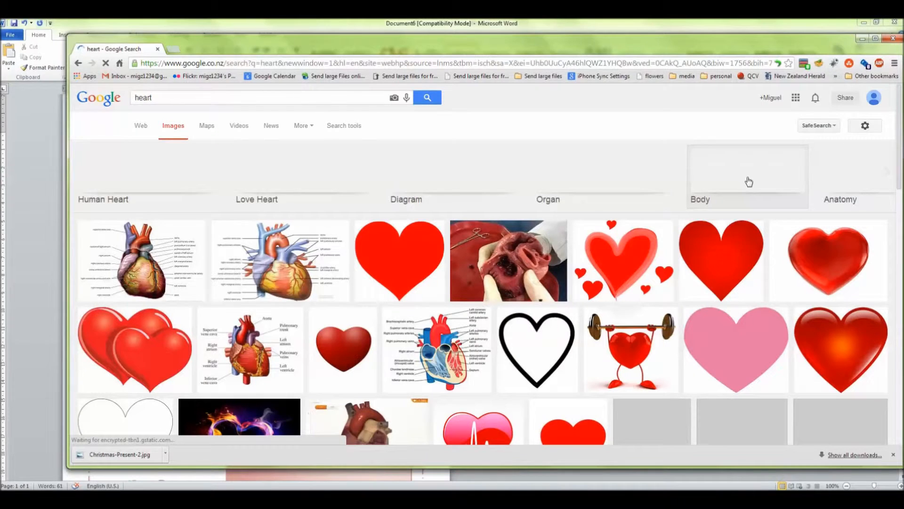
# Open the picture of two overlapping glossy red hearts from the image results and copy the image
pyautogui.scroll(-1, 747, 188)
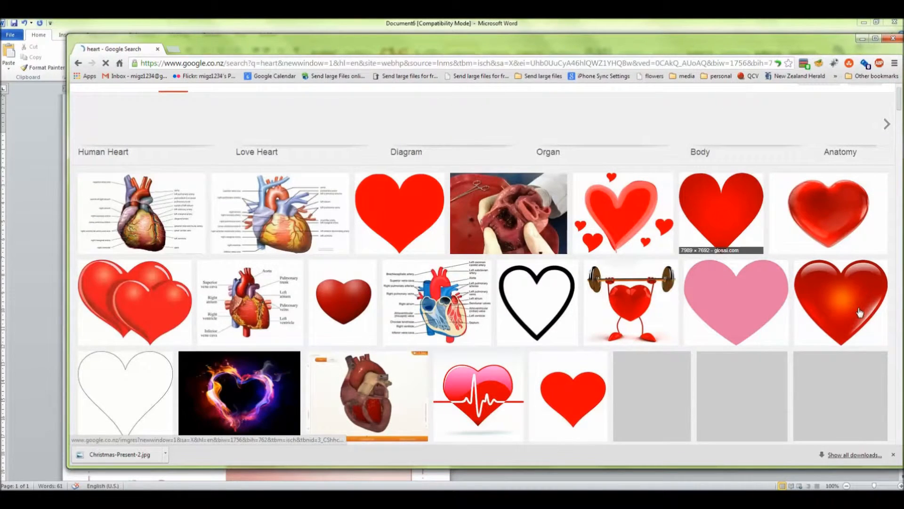
pyautogui.scroll(-2, 787, 269)
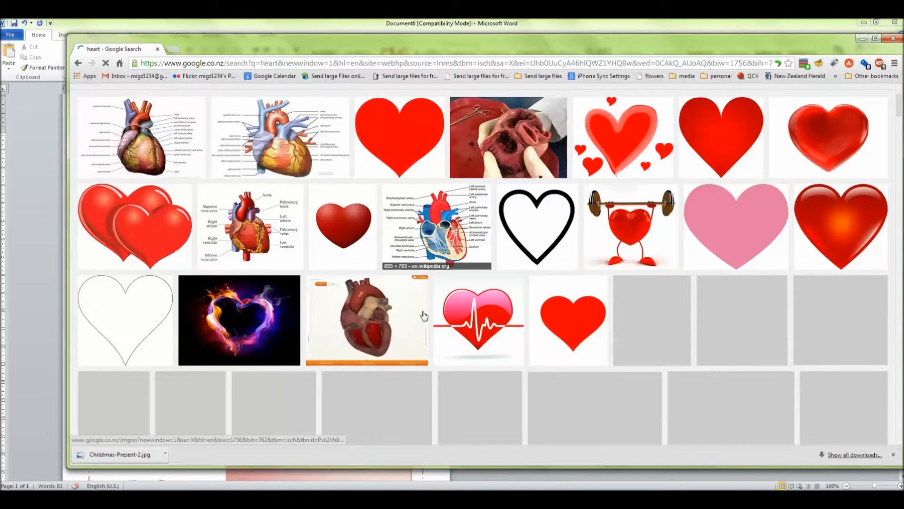
pyautogui.scroll(1, 330, 269)
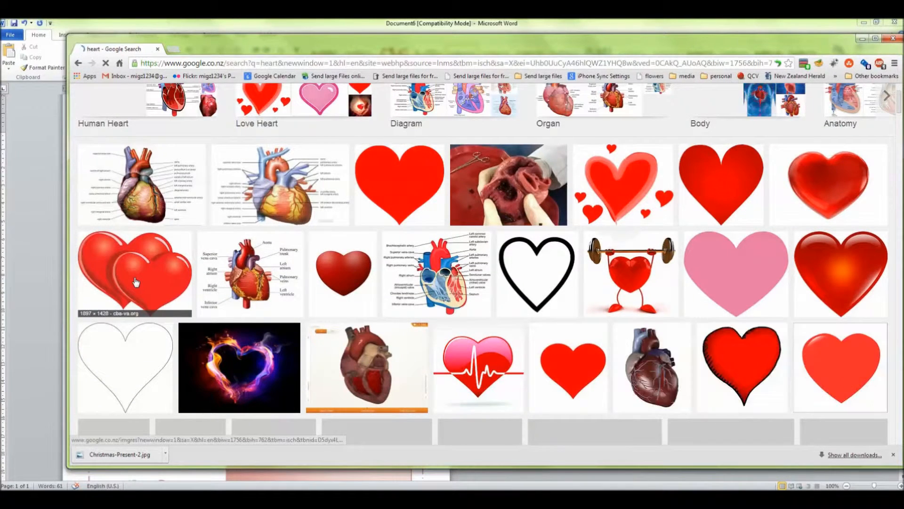
pyautogui.click(134, 281)
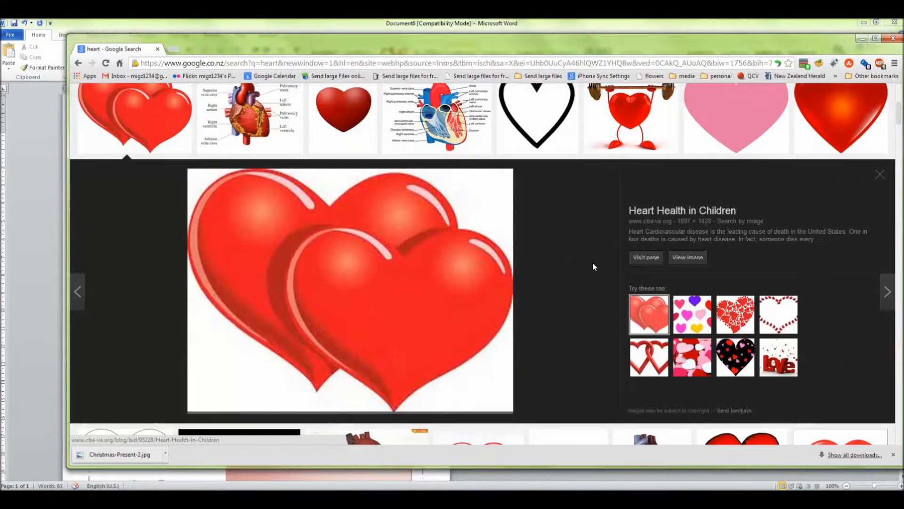
pyautogui.rightClick(432, 236)
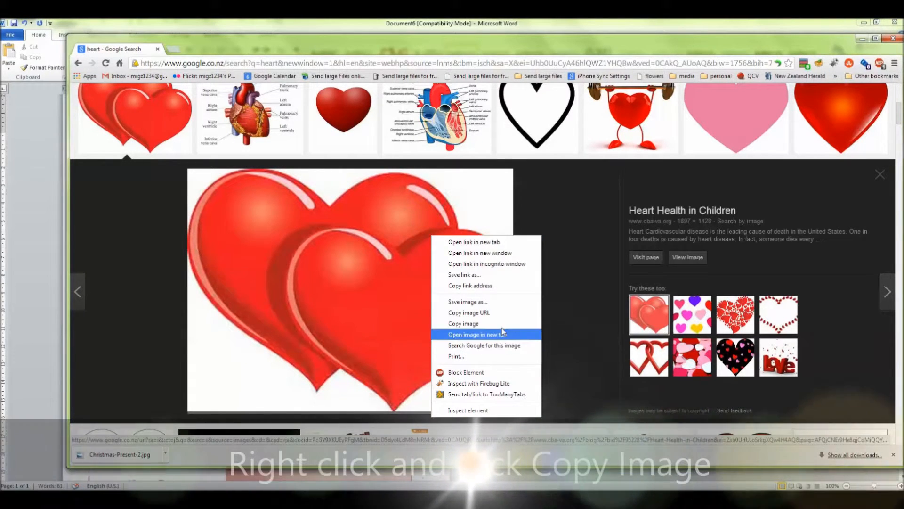
pyautogui.click(503, 325)
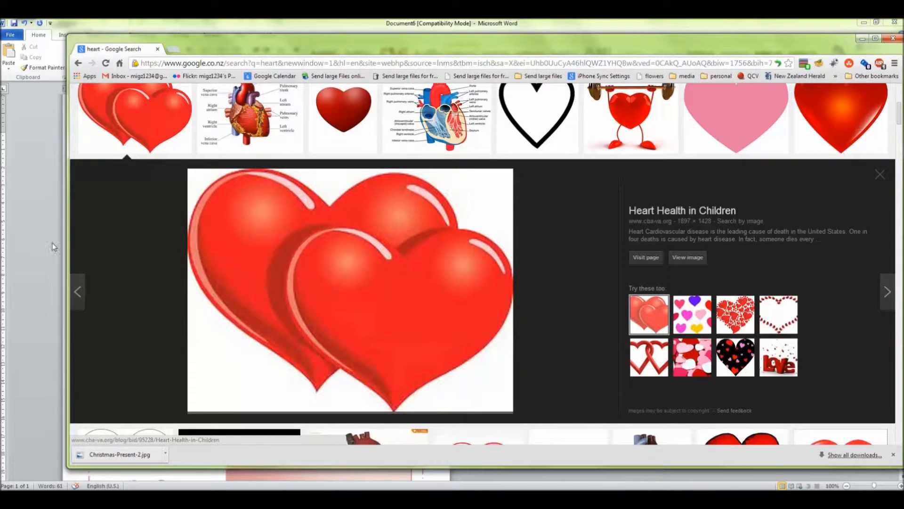
# Switch to the Valentine's Day Ball invitation in Word and paste the copied hearts picture into it
pyautogui.click(41, 210)
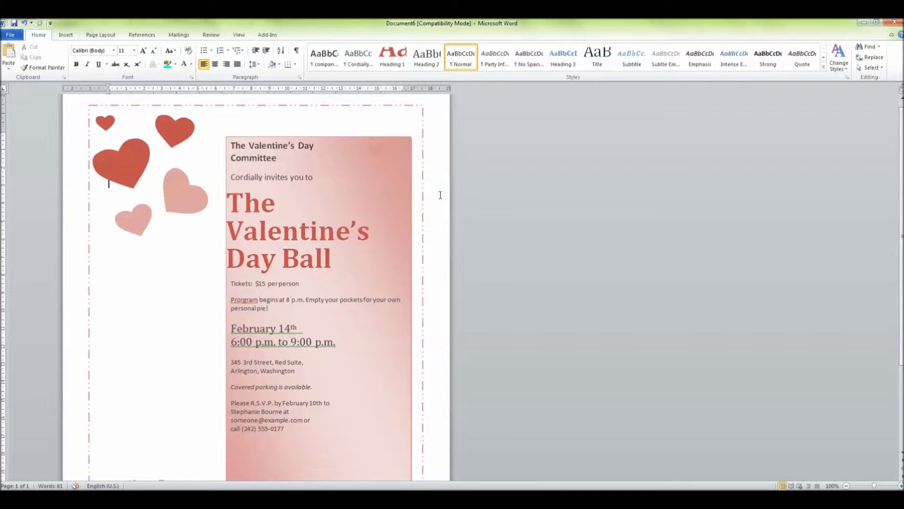
pyautogui.scroll(-3, 404, 206)
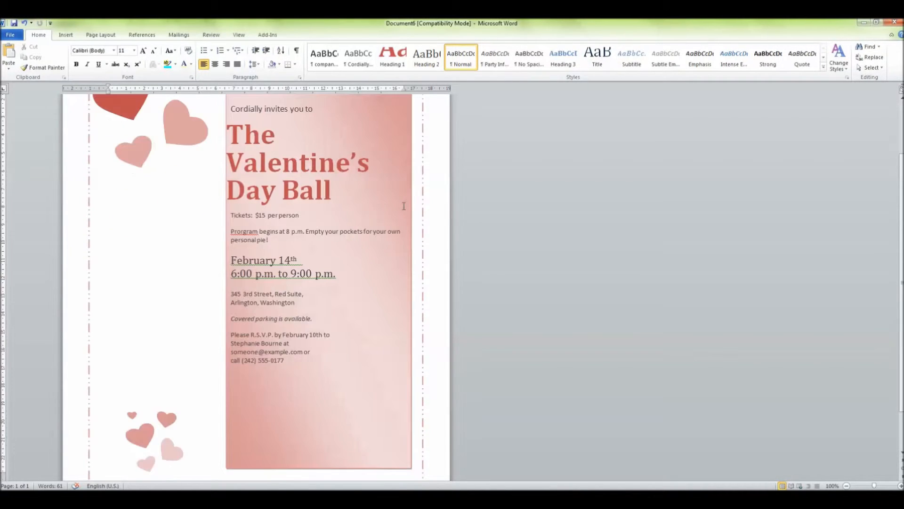
pyautogui.scroll(3, 403, 206)
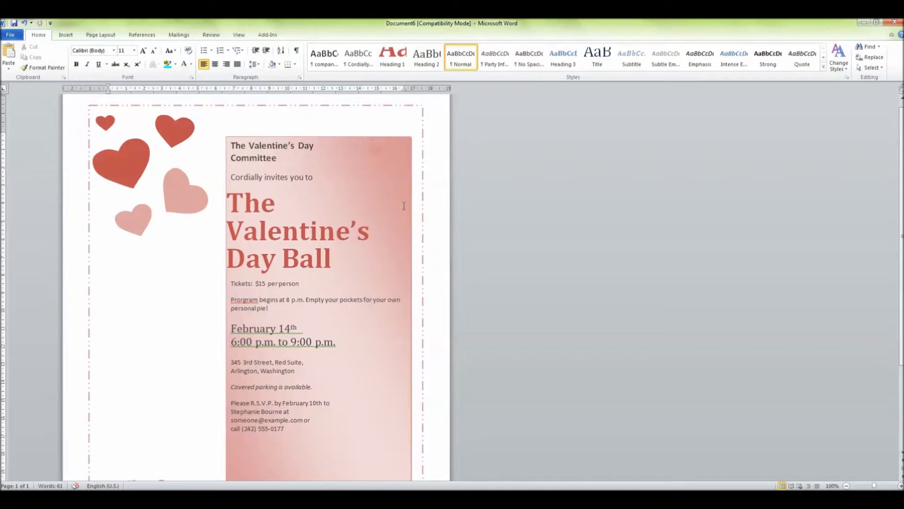
pyautogui.scroll(1, 500, 266)
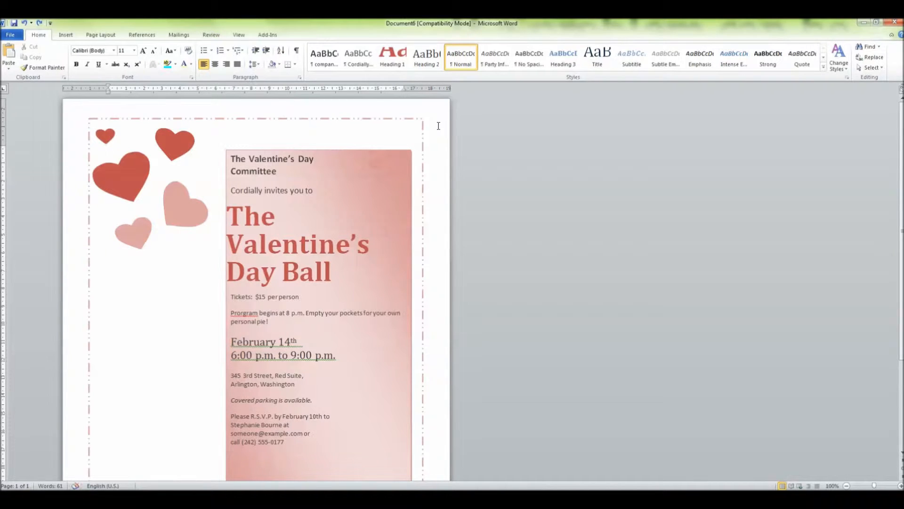
pyautogui.hotkey('ctrl', 'v')
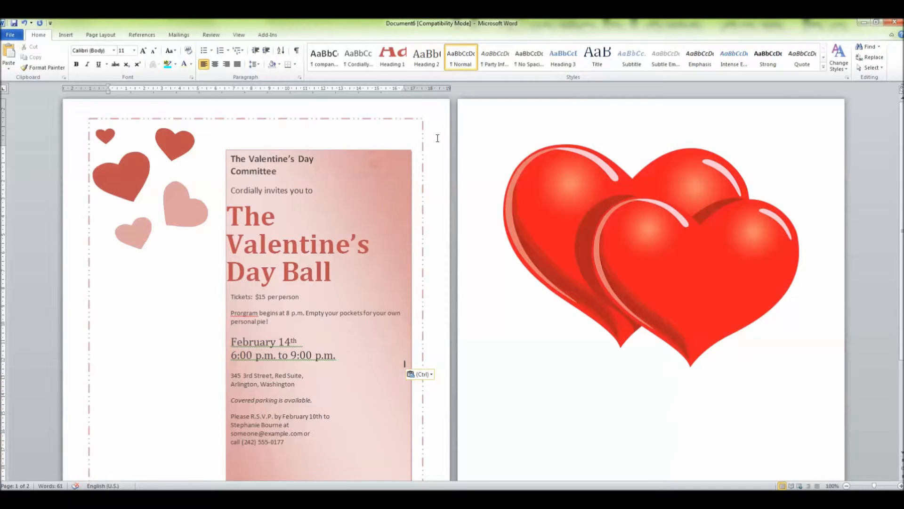
# Set the text wrapping of the pasted hearts picture to Square
pyautogui.click(73, 136)
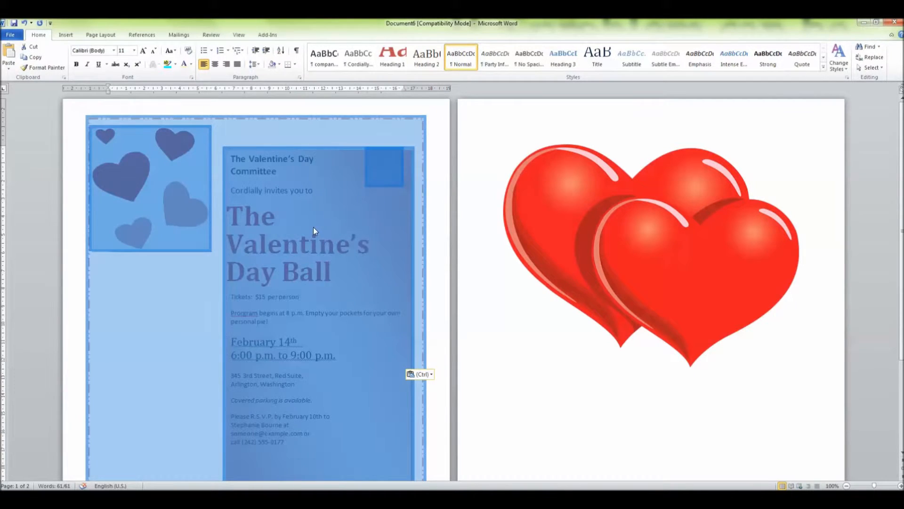
pyautogui.click(312, 230)
pyautogui.click(312, 236)
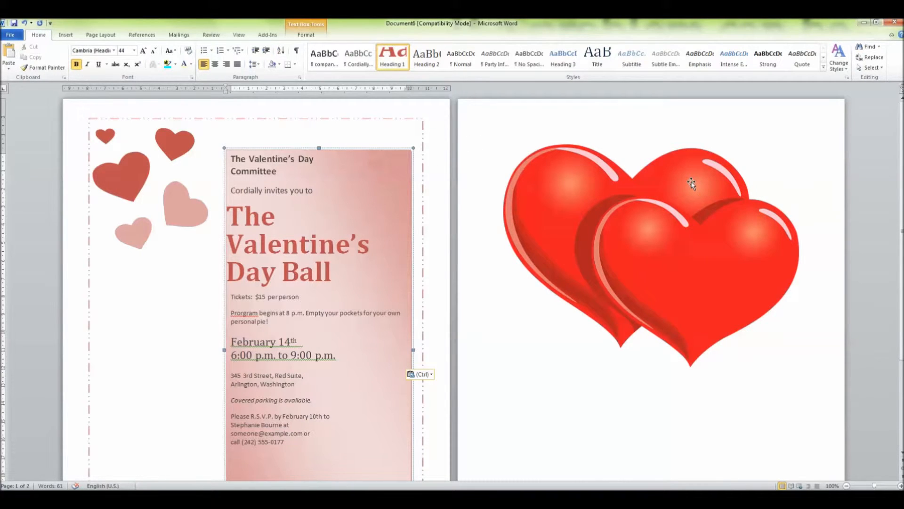
pyautogui.click(659, 222)
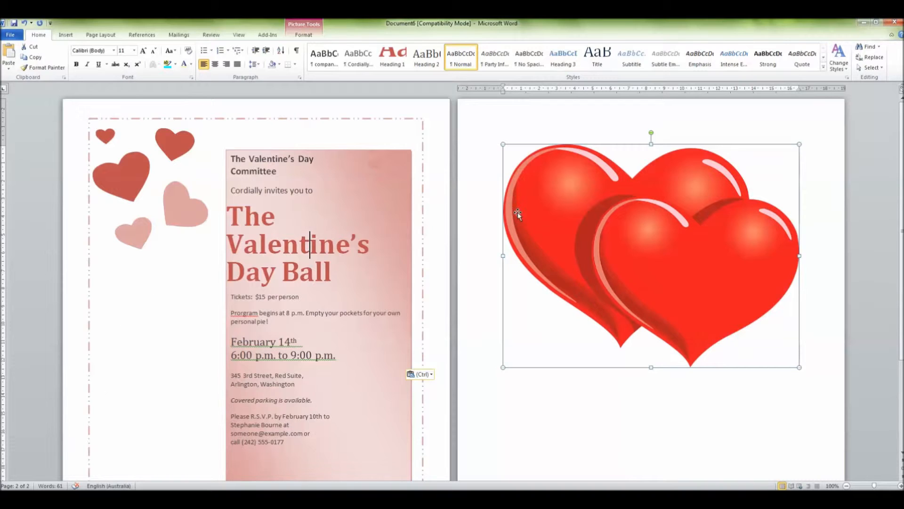
pyautogui.click(304, 36)
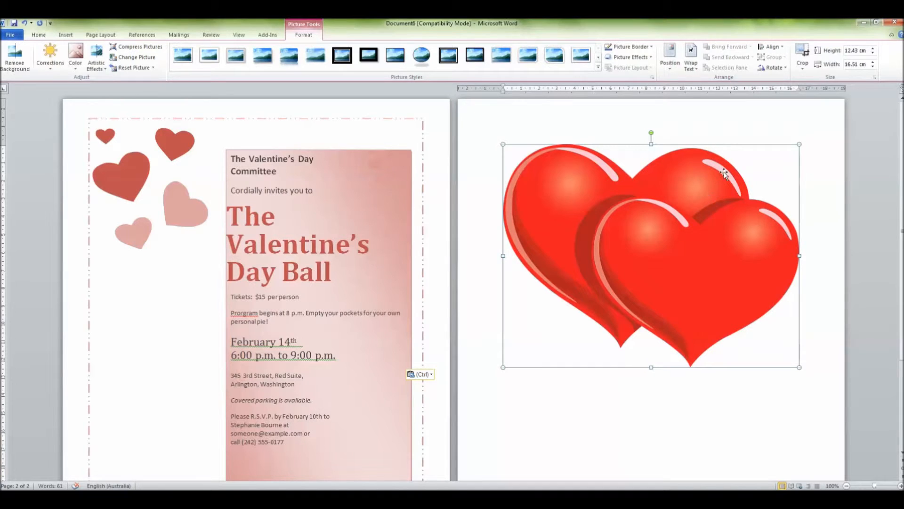
pyautogui.click(691, 53)
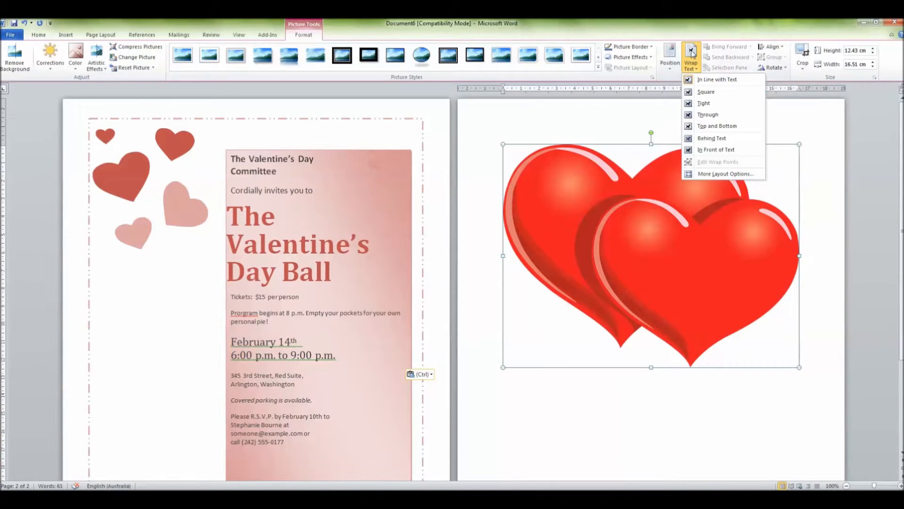
pyautogui.click(747, 95)
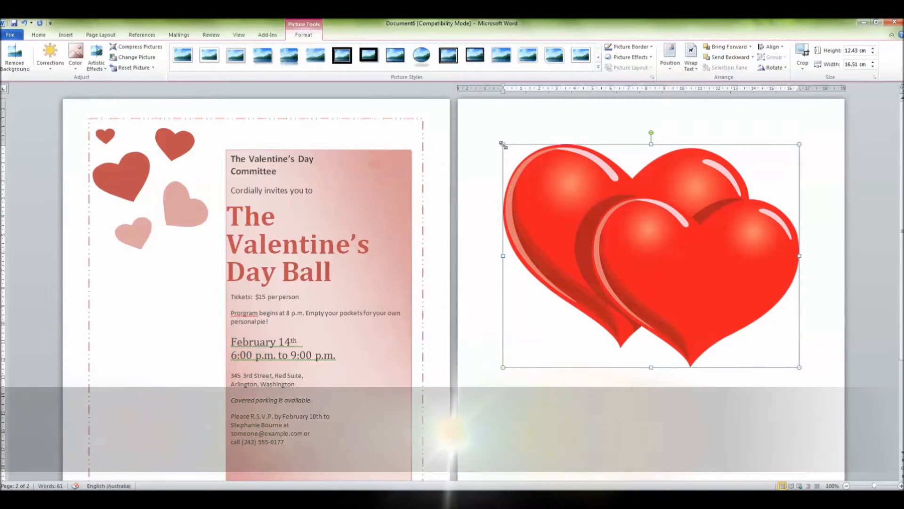
# Shrink the hearts picture to about 3.82 cm by 5.08 cm and place it in the blank lower-left area of the page, beside the pink text box
pyautogui.moveTo(503, 144); pyautogui.dragTo(702, 295)
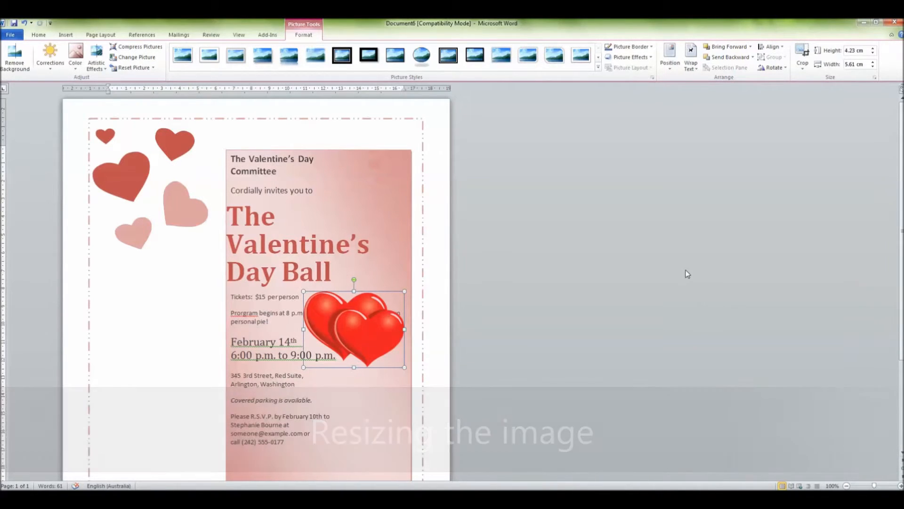
pyautogui.scroll(-3, 631, 297)
pyautogui.scroll(-2, 630, 297)
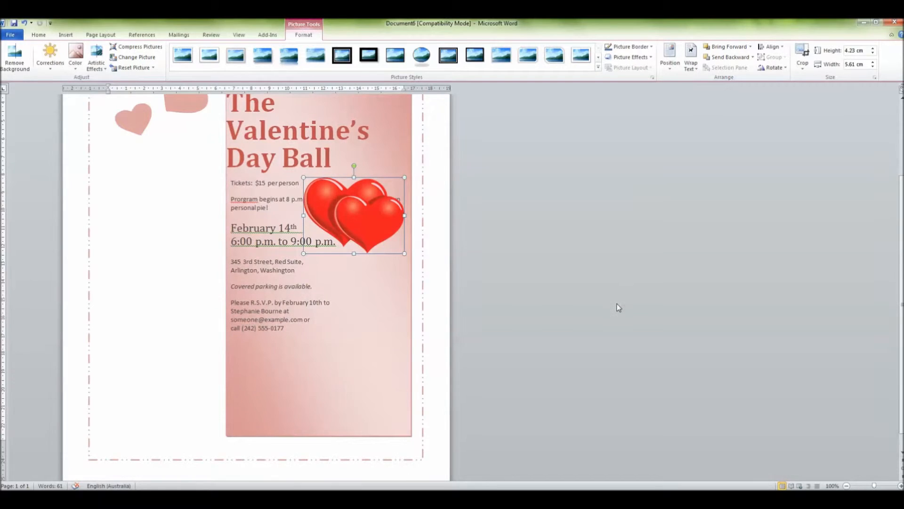
pyautogui.scroll(-1, 617, 305)
pyautogui.scroll(5, 617, 305)
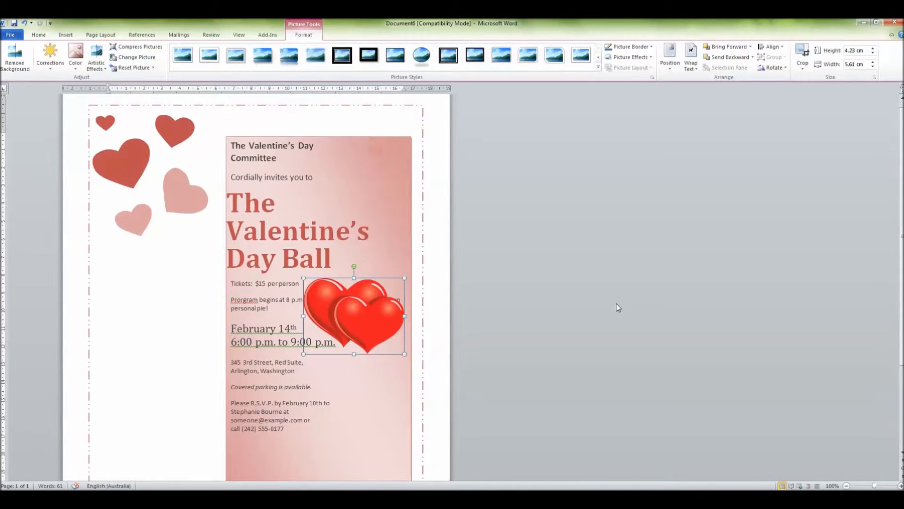
pyautogui.scroll(-4, 617, 305)
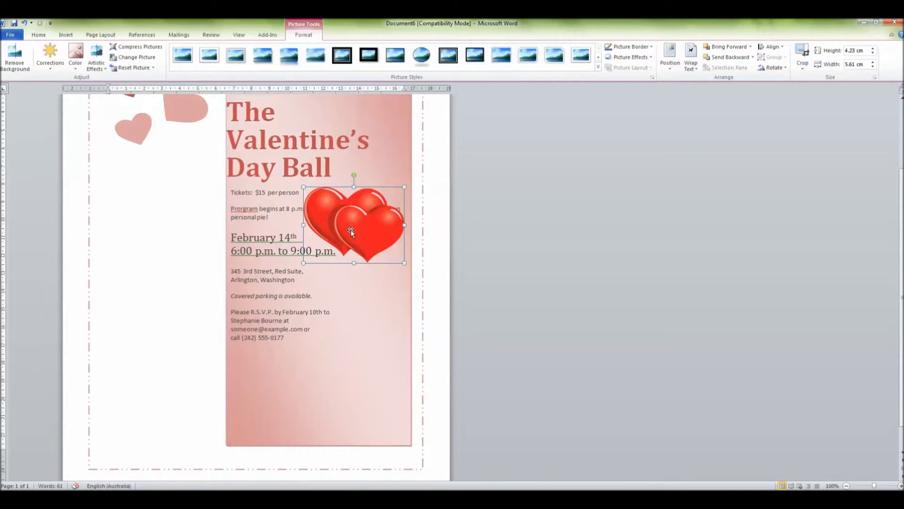
pyautogui.moveTo(352, 225); pyautogui.dragTo(158, 400)
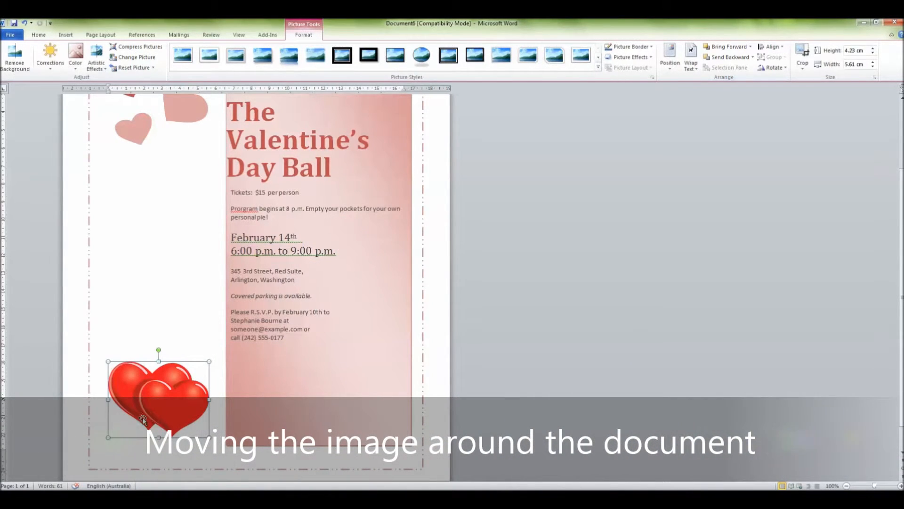
pyautogui.moveTo(108, 361); pyautogui.dragTo(117, 368)
pyautogui.moveTo(188, 408); pyautogui.dragTo(171, 391)
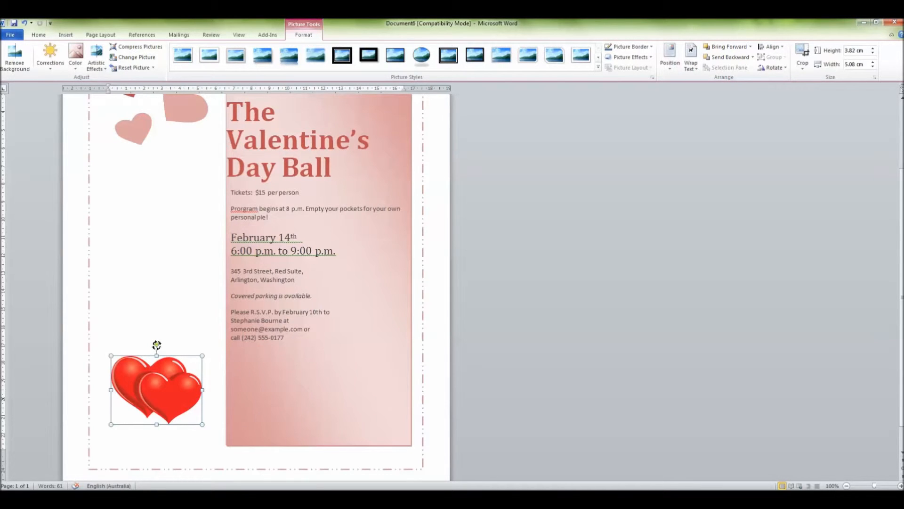
# Rotate the hearts picture slightly counterclockwise and deselect it
pyautogui.moveTo(157, 345); pyautogui.dragTo(151, 316)
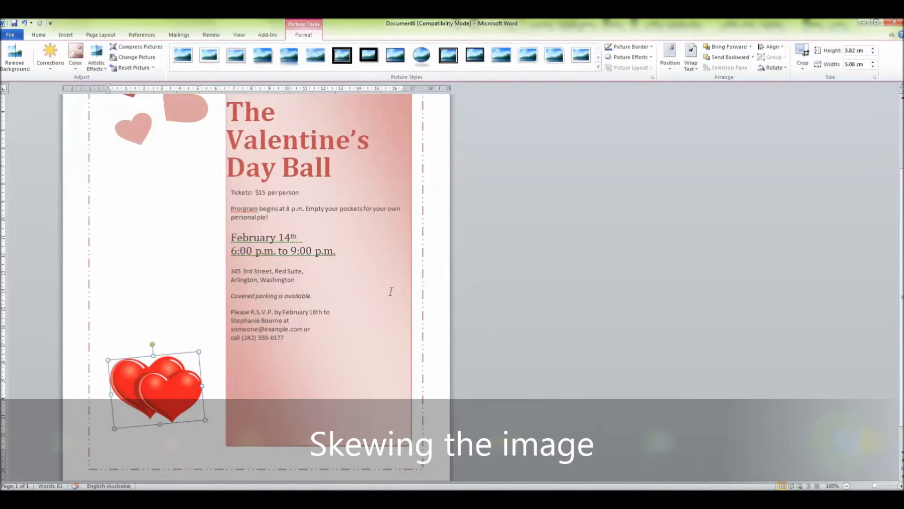
pyautogui.click(165, 240)
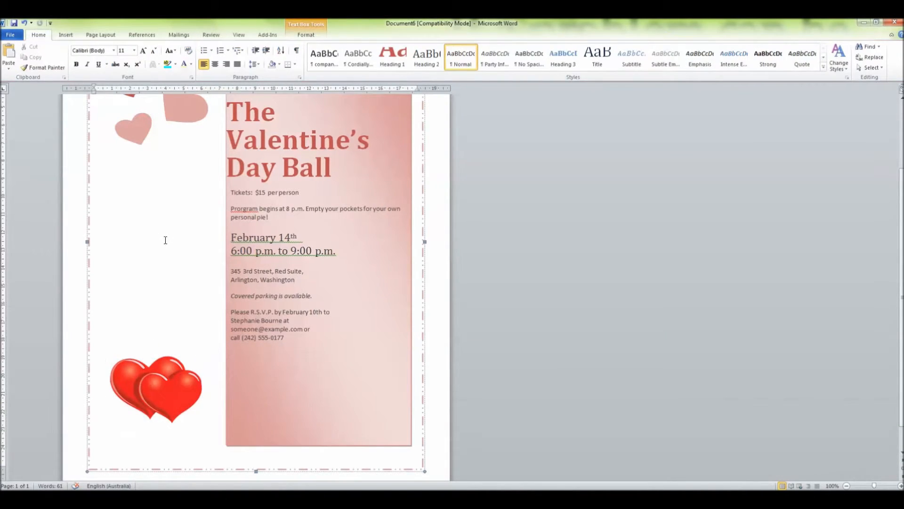
pyautogui.click(559, 252)
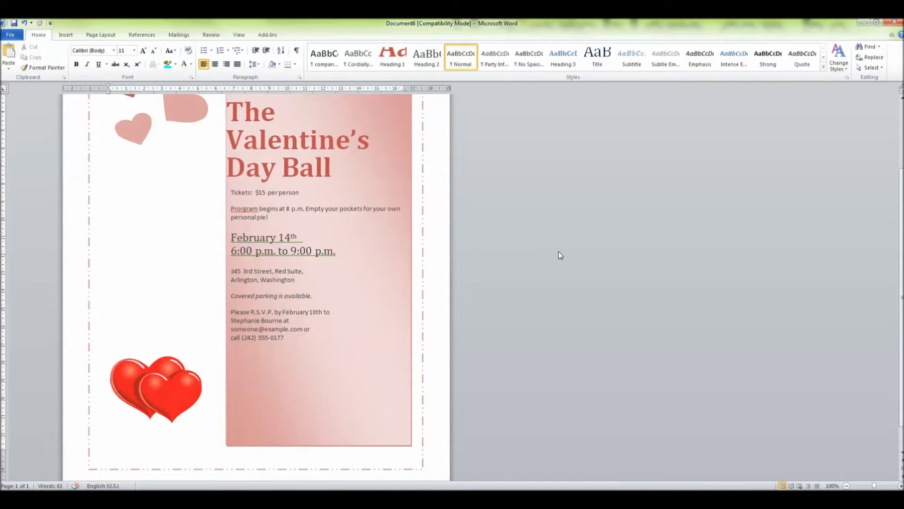
# Apply the Colored Outline - Accent 2 text box style to the dashed border frame around the invitation
pyautogui.scroll(5, 558, 251)
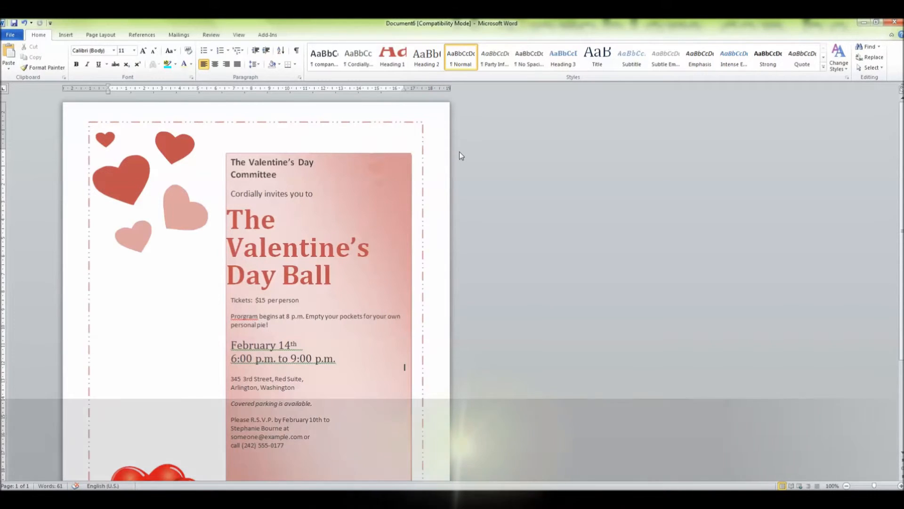
pyautogui.click(422, 147)
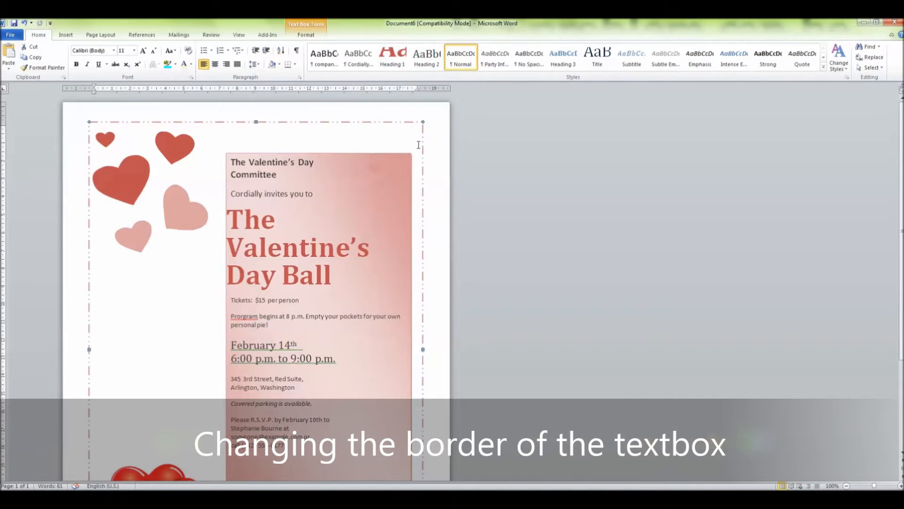
pyautogui.click(306, 36)
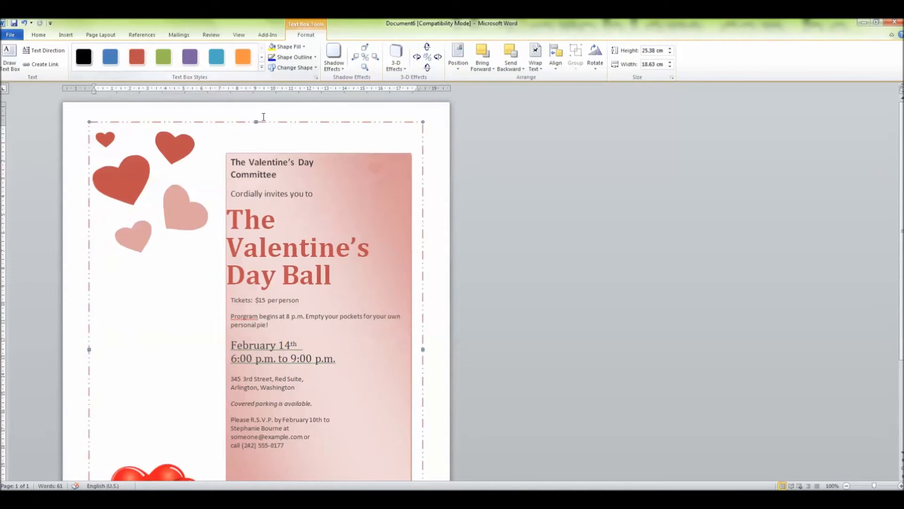
pyautogui.click(262, 69)
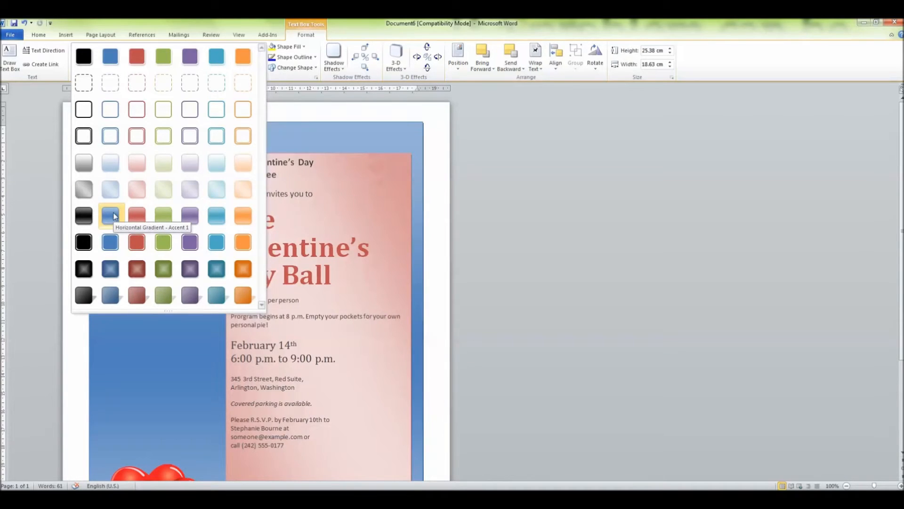
pyautogui.click(136, 109)
pyautogui.click(539, 157)
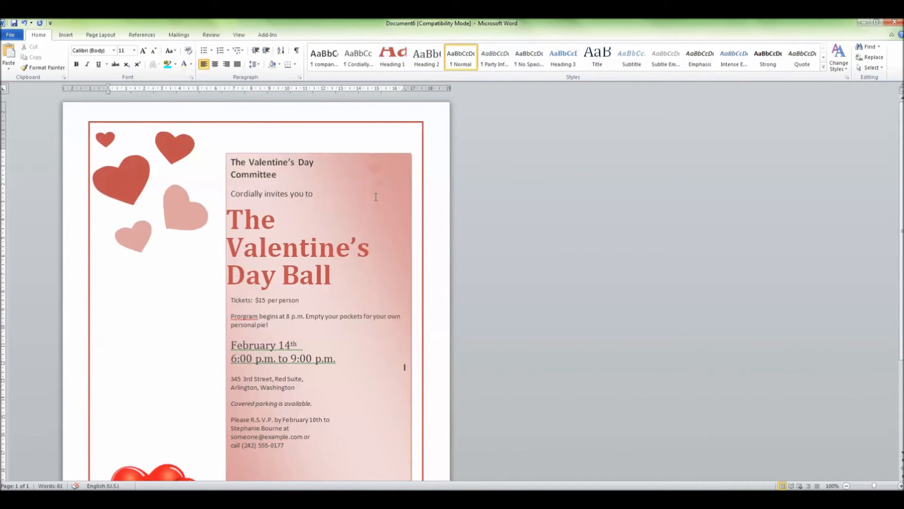
pyautogui.scroll(-5, 376, 197)
pyautogui.scroll(5, 376, 197)
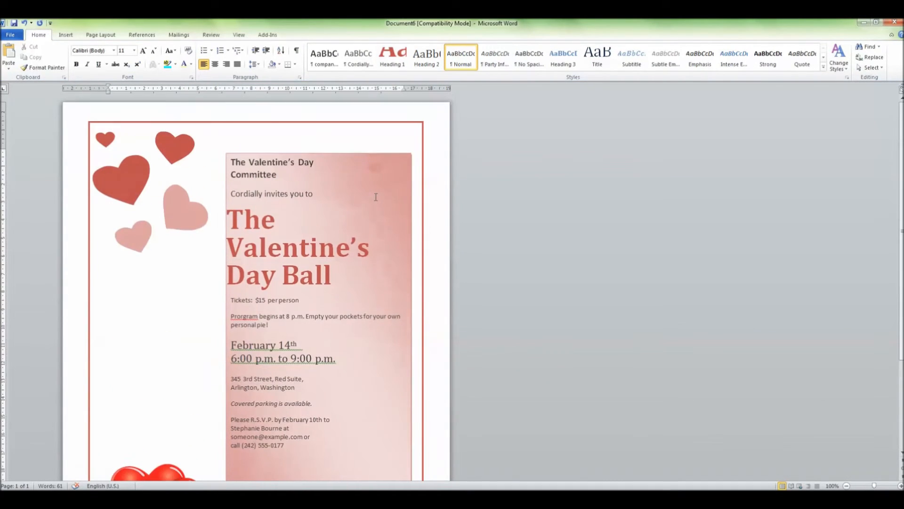